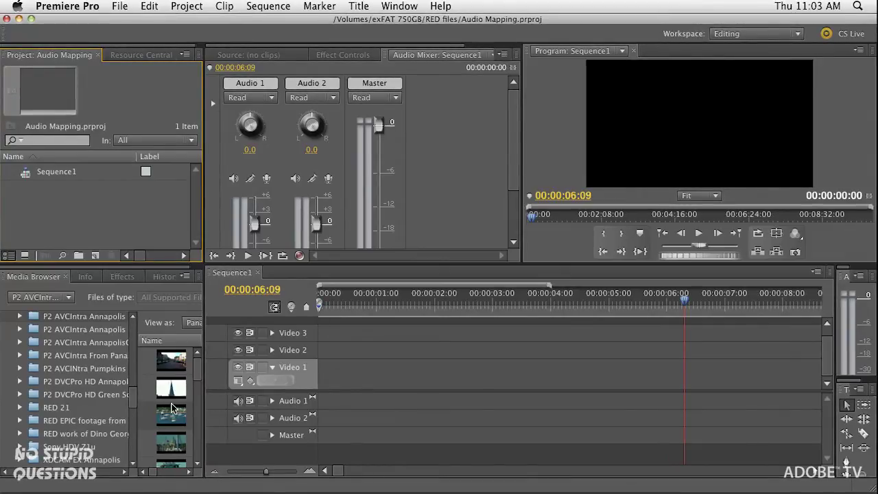
Step: Import 0036ME into the project and place it in Sequence1, its four mono channels on Audio 3–6
left_click_drag(171, 408, 86, 206)
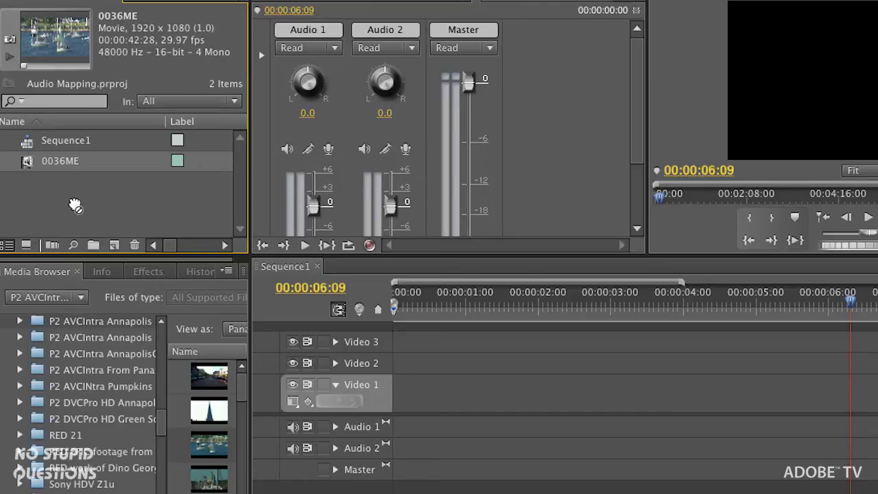
left_click_drag(171, 245, 397, 388)
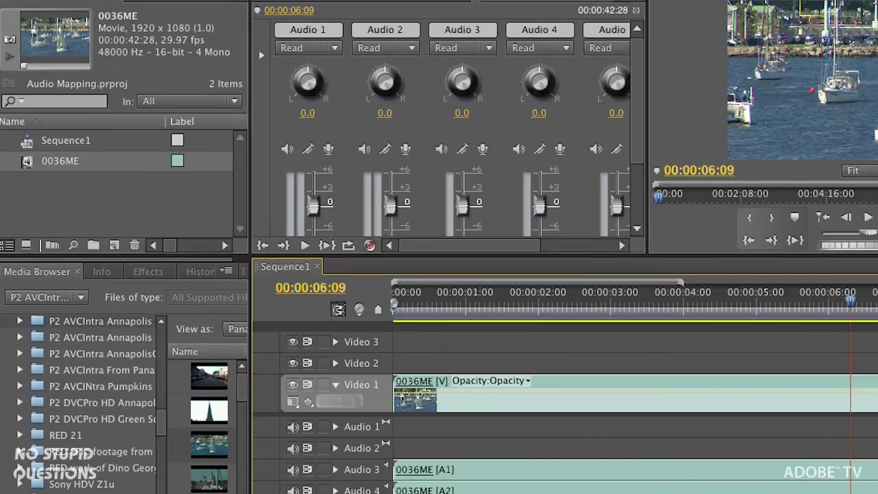
scroll(869, 439, "down", 3)
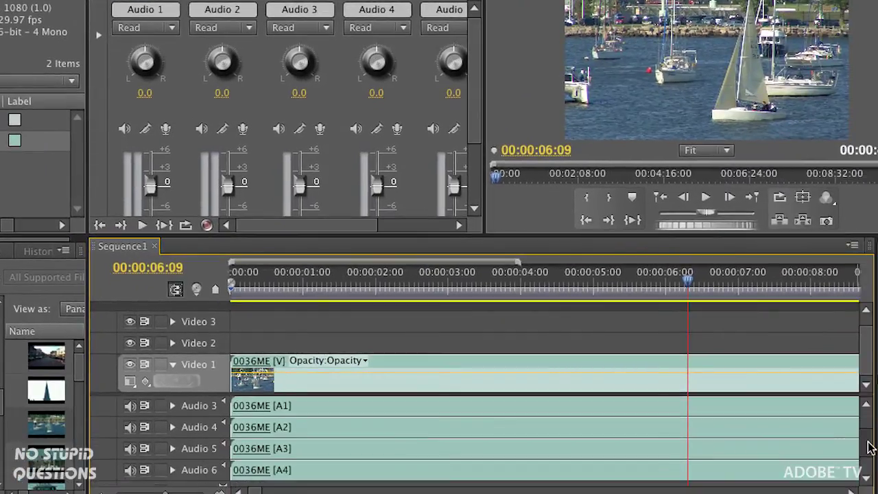
scroll(676, 453, "down", 1)
left_click(338, 425)
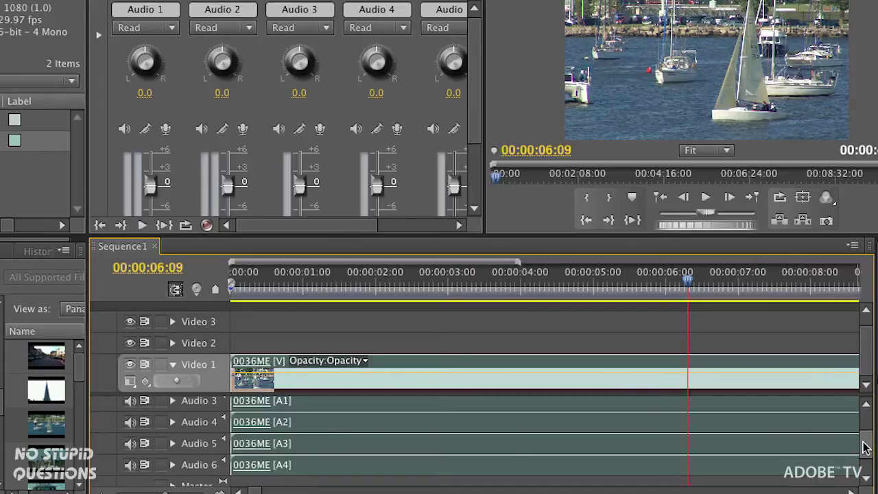
left_click_drag(866, 448, 867, 426)
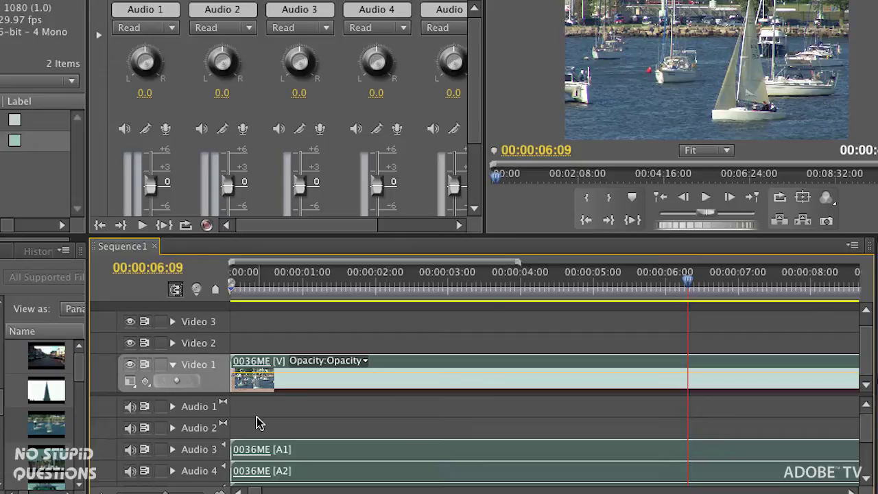
Step: Delete all empty audio tracks from Sequence1 via Delete Tracks
right_click(192, 409)
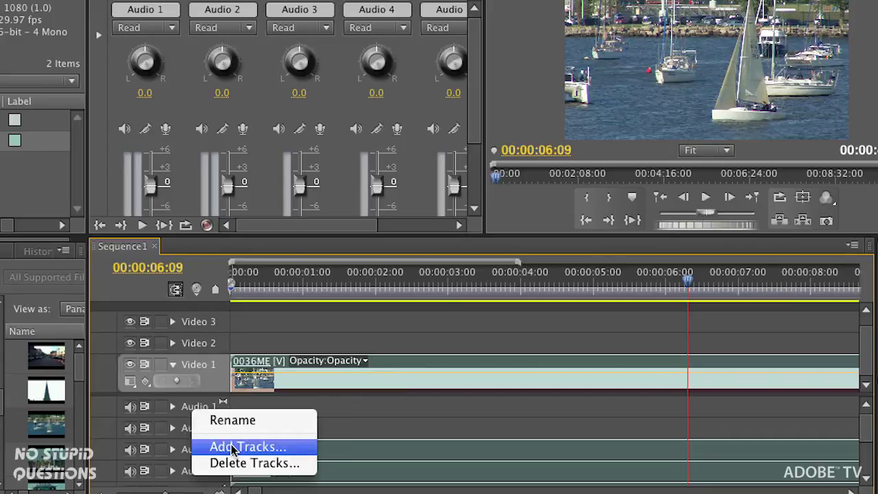
left_click(243, 465)
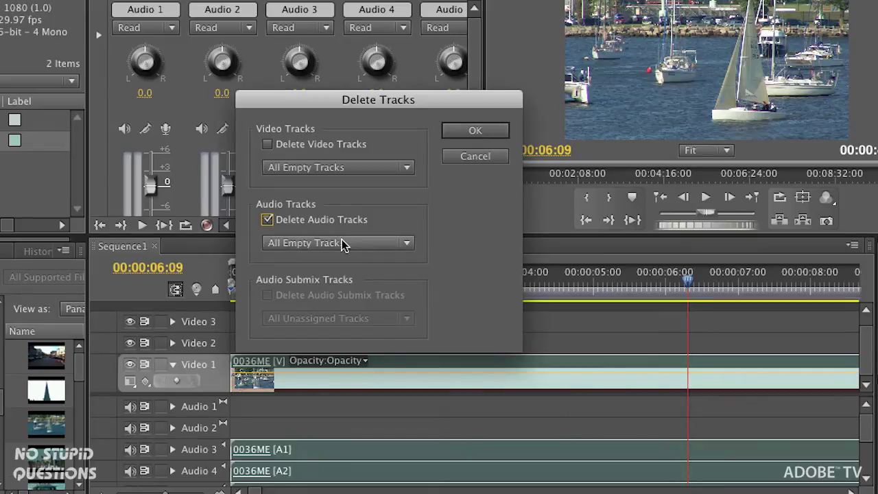
left_click(377, 243)
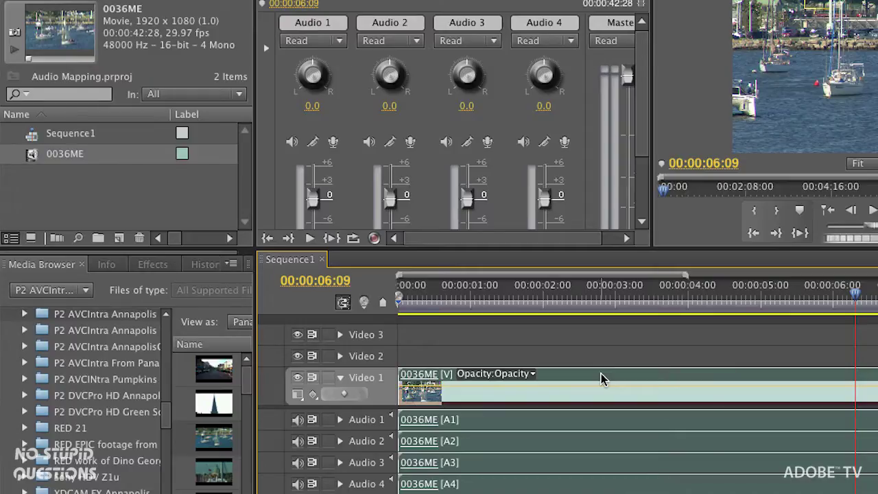
Step: Remove 0036ME from Sequence1 and clear the Project panel selection
key("Delete")
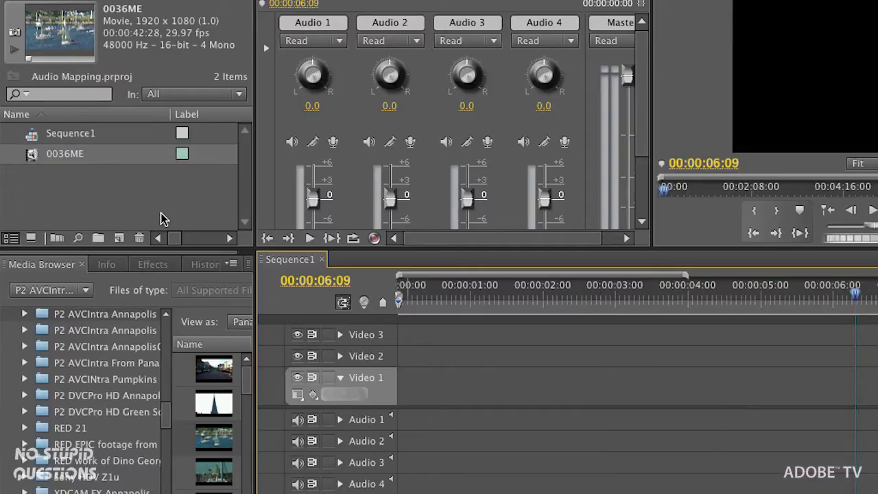
left_click(27, 155)
left_click(54, 181)
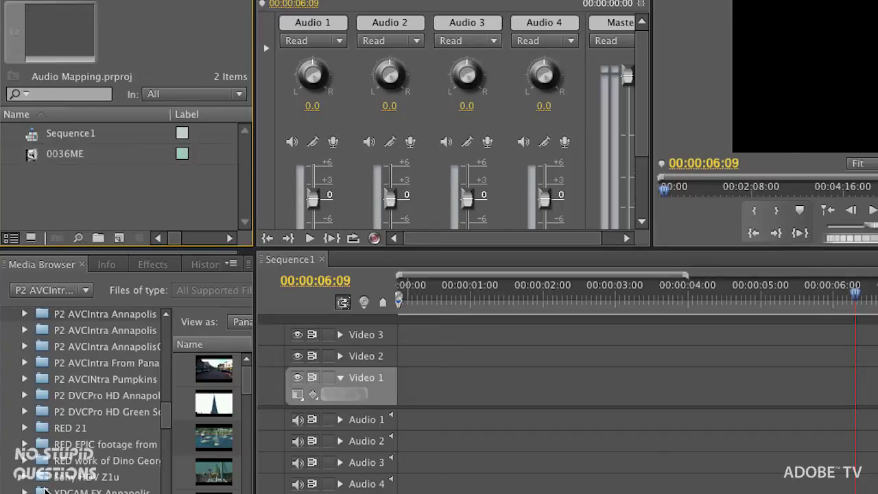
Step: Import 130_0011_01.MP4 from the XDCAM EX folder and place it on Video 1
left_click(44, 490)
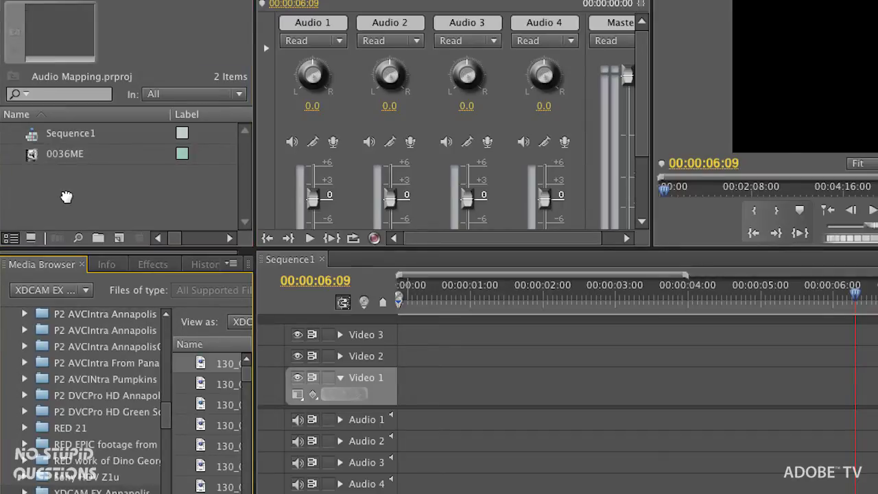
left_click_drag(66, 197, 63, 195)
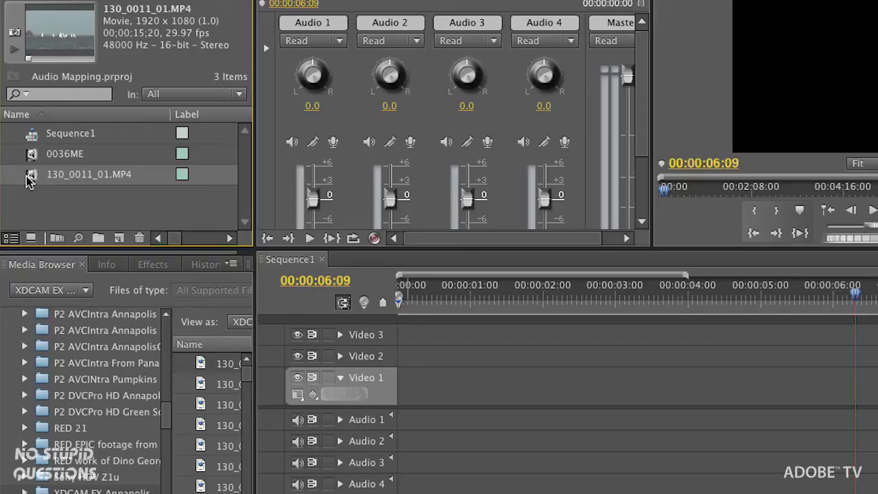
left_click_drag(155, 236, 361, 389)
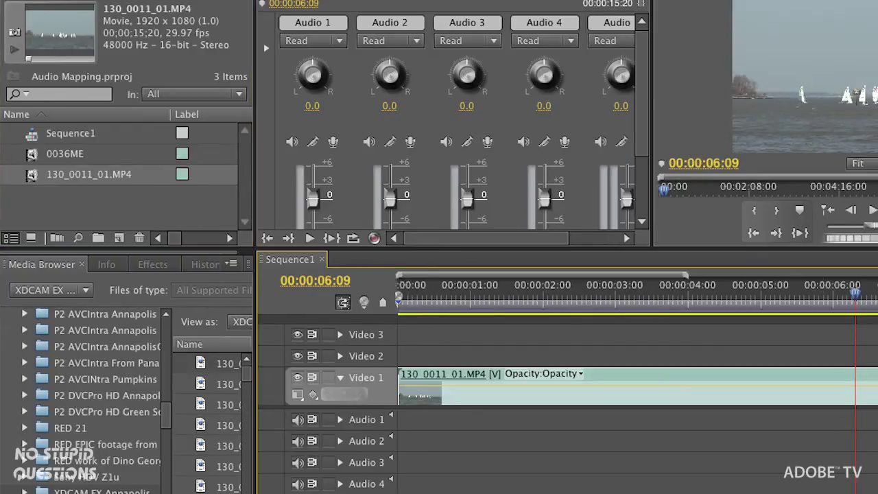
scroll(568, 451, "down", 2)
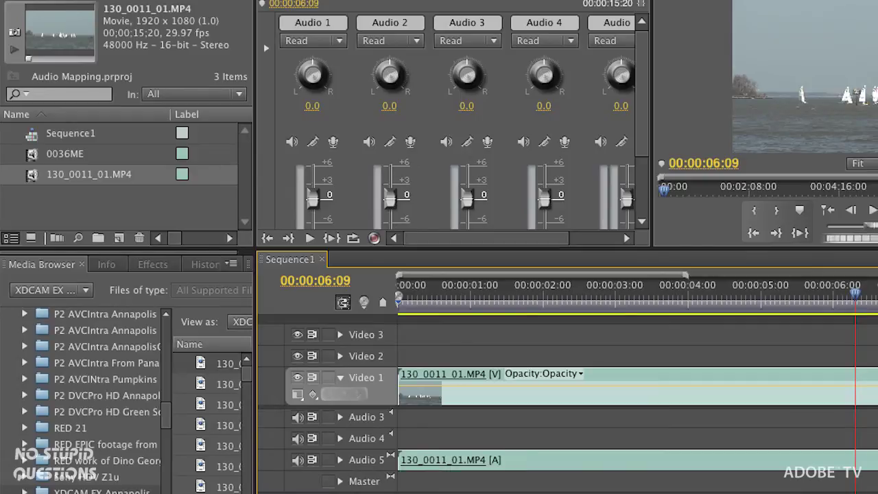
scroll(568, 450, "down", 1)
scroll(569, 446, "up", 2)
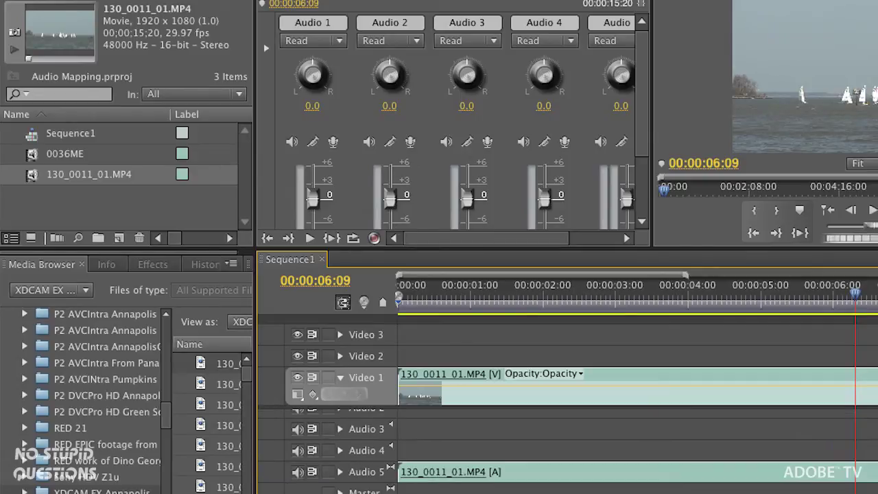
scroll(568, 449, "up", 2)
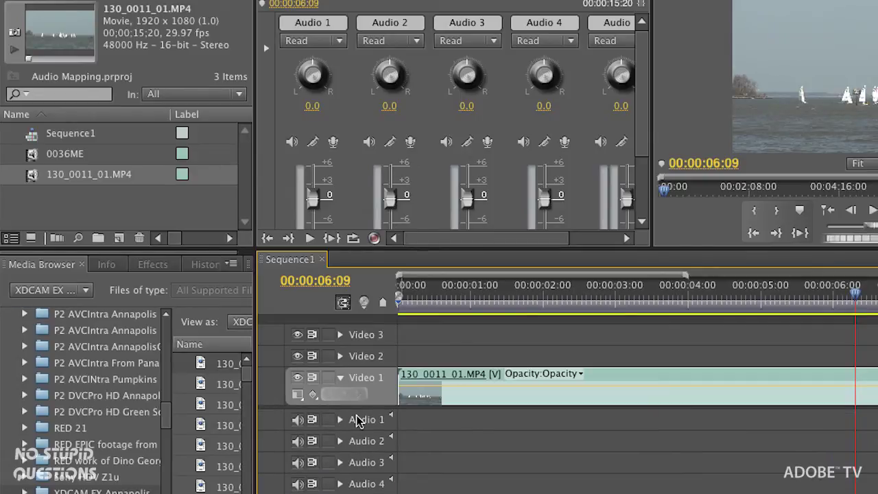
right_click(357, 419)
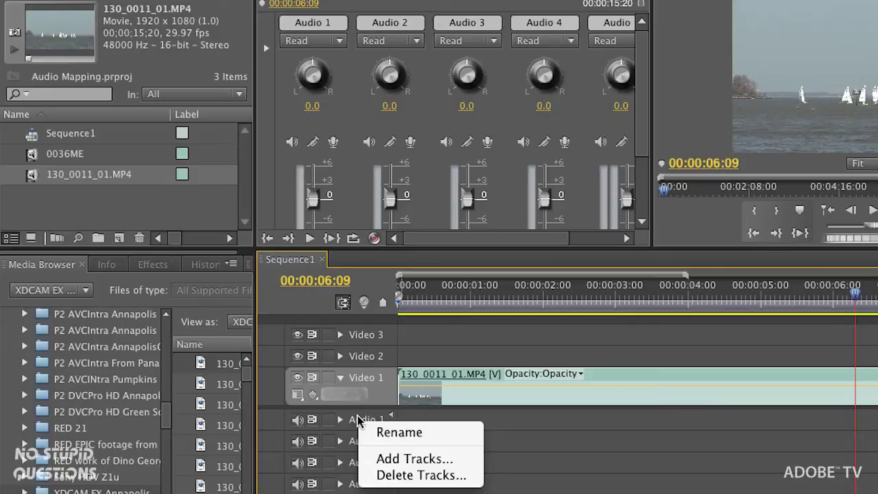
Step: Delete all empty audio tracks so the stereo clip's audio sits on Audio 1
left_click(400, 476)
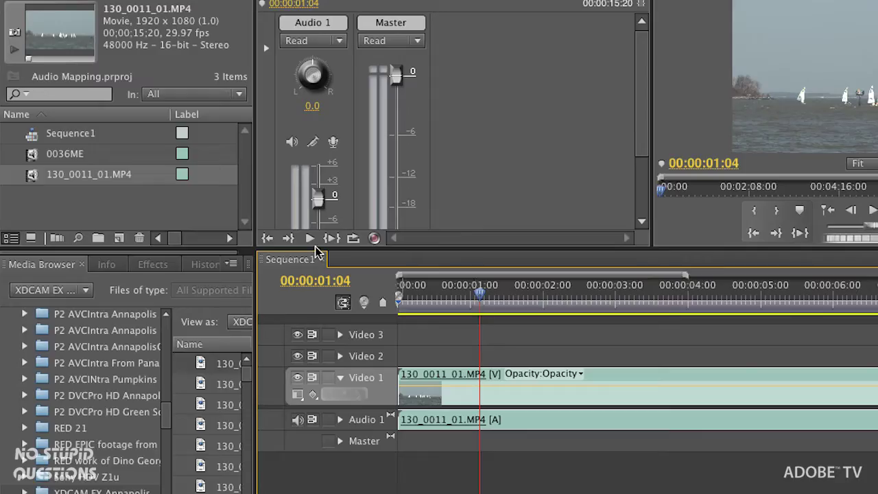
Step: Check 130_0011_01.MP4's audio channel settings, then delete the clip from the sequence
right_click(32, 177)
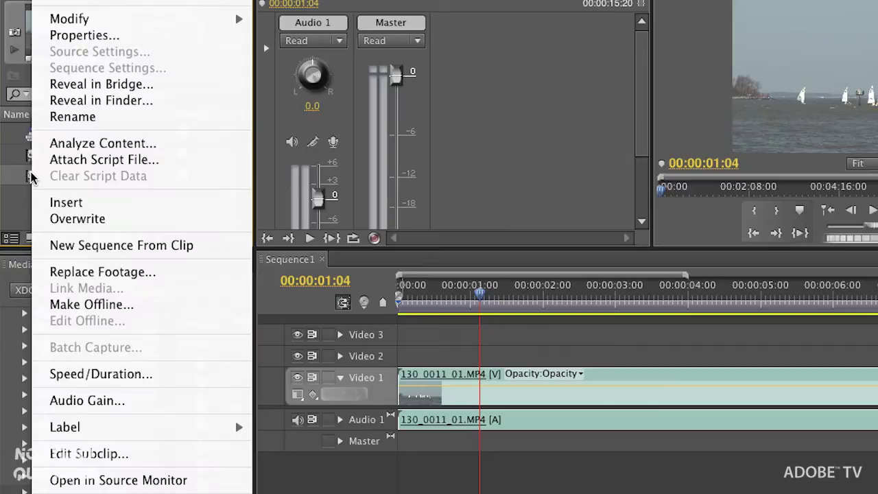
mouse_move(138, 25)
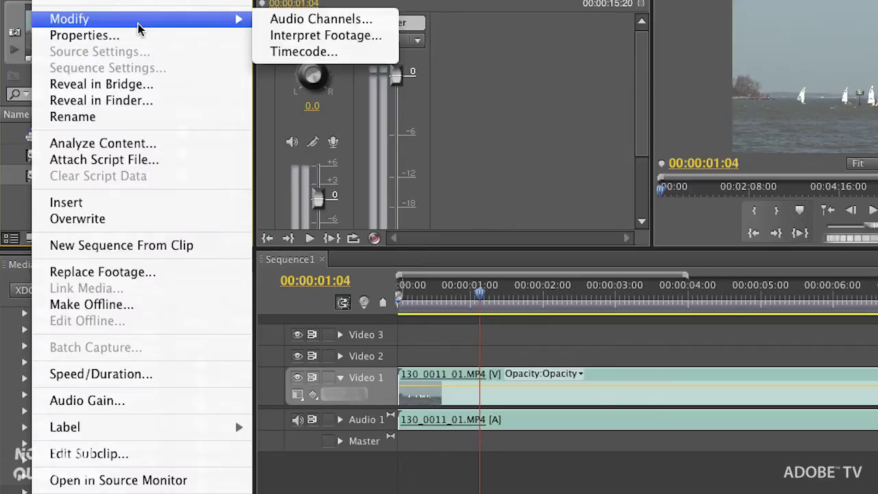
left_click(271, 23)
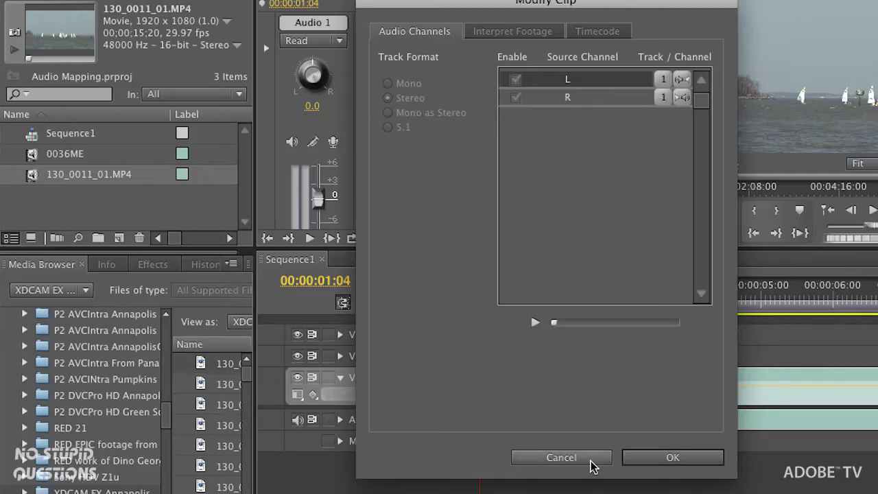
left_click(589, 459)
left_click(626, 372)
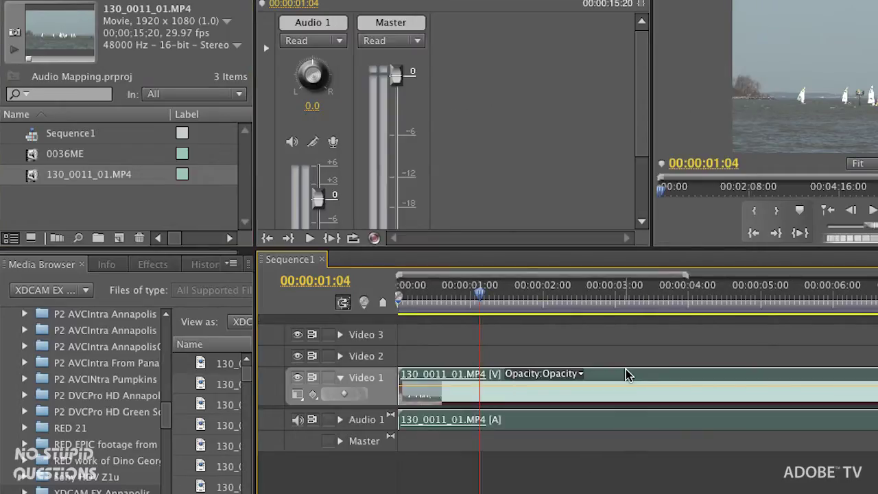
key("Delete")
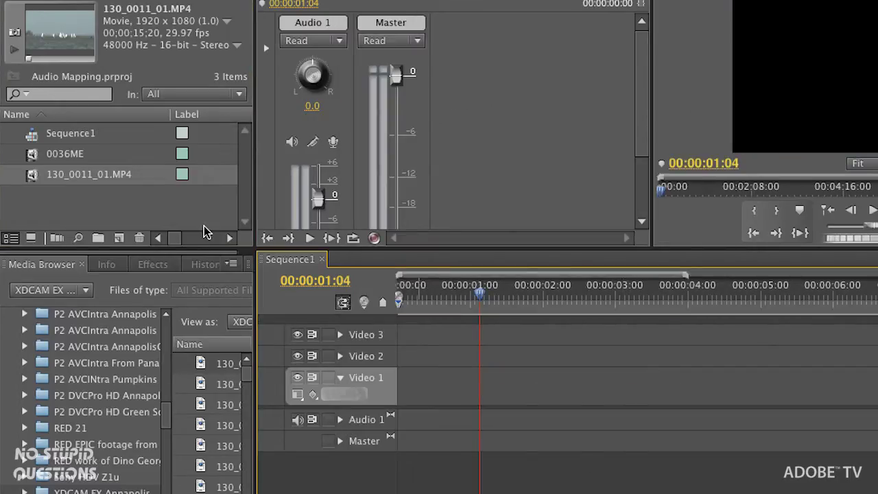
Step: Set 130_0011_01.MP4's audio channels to Mono and add it back to Sequence1
right_click(32, 176)
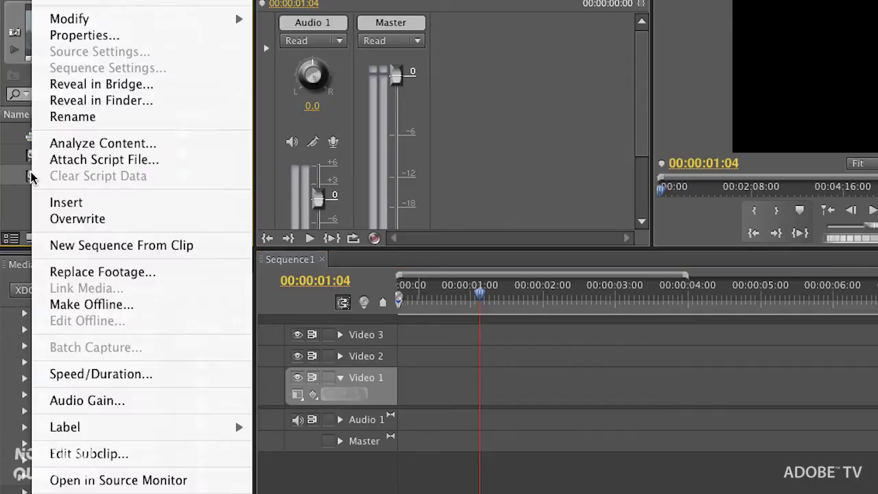
mouse_move(131, 19)
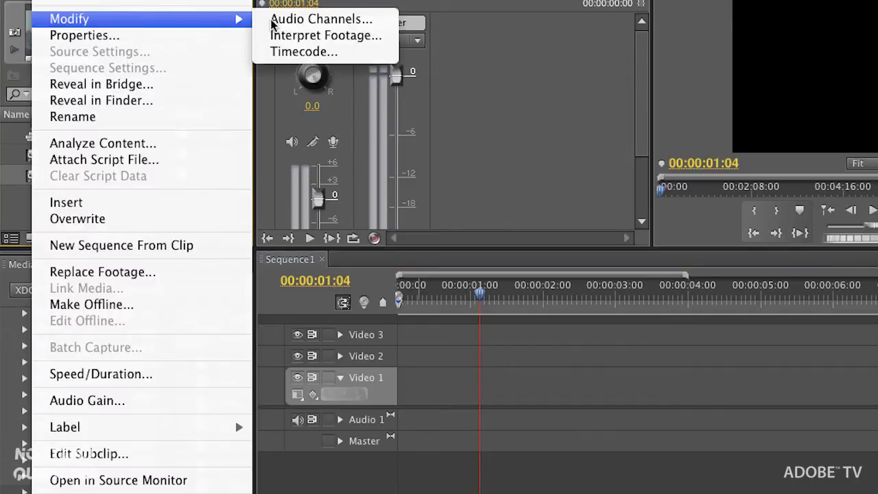
left_click(327, 20)
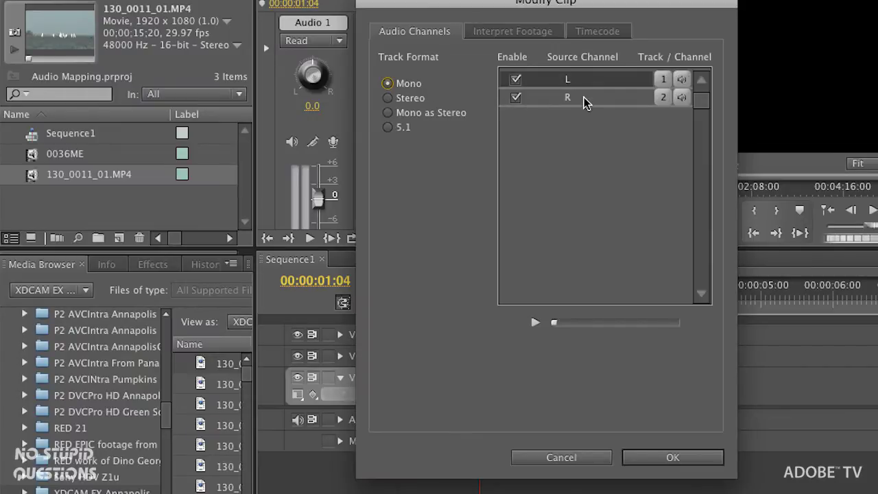
left_click(642, 464)
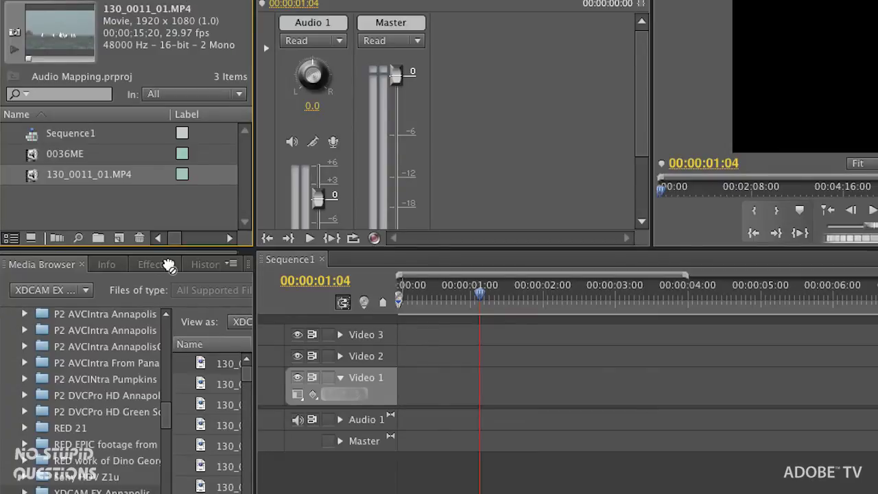
left_click_drag(168, 265, 442, 461)
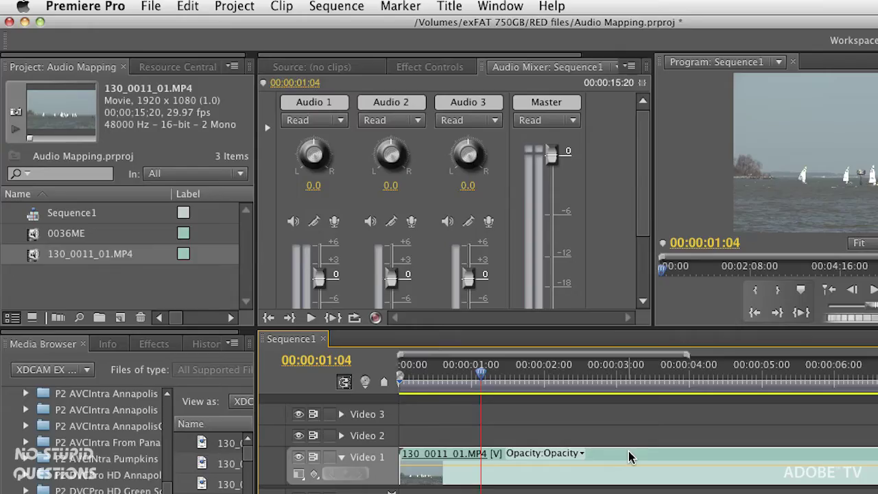
Step: Delete the clip from Sequence1 and remove both 0036ME and 130_0011_01.MP4 from the project
left_click(632, 457)
key("Delete")
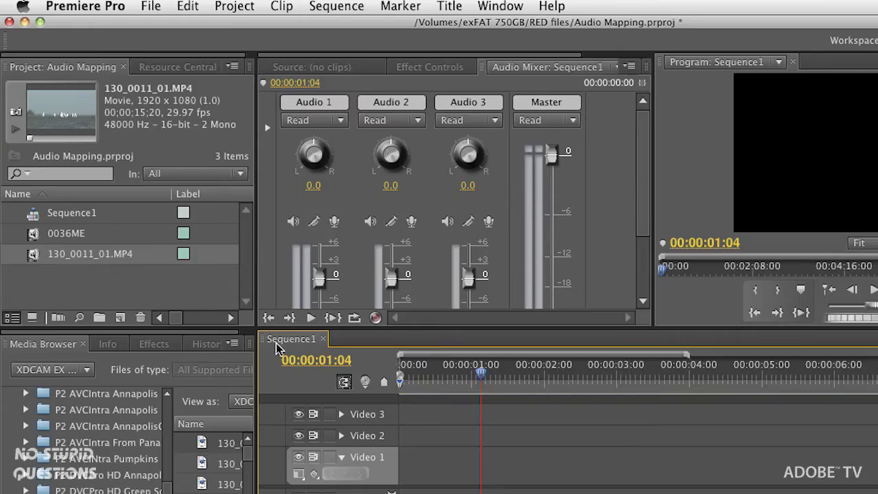
left_click(45, 237, "shift")
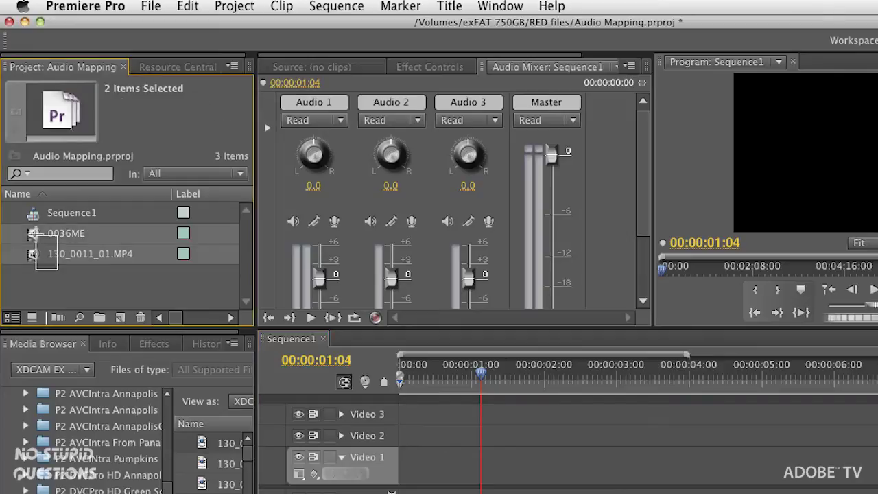
left_click(138, 317)
left_click(95, 6)
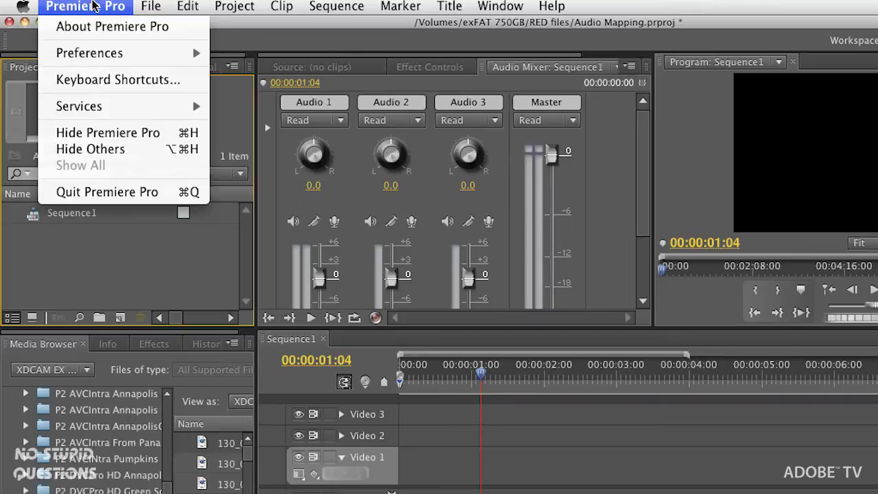
Step: Set Default track format to Mono in the Audio preferences
mouse_move(96, 53)
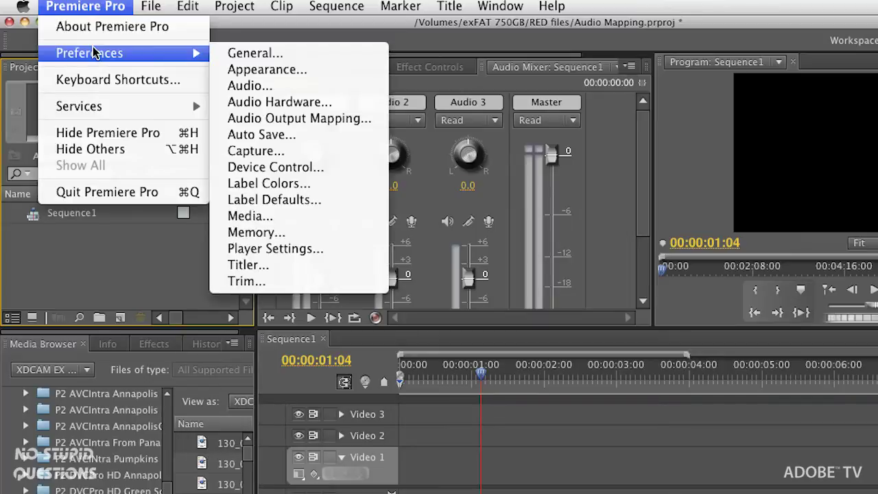
left_click(294, 86)
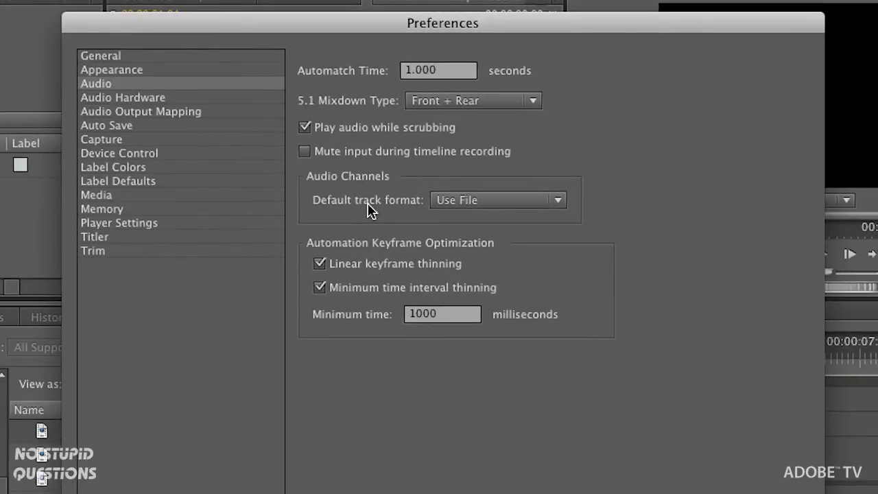
left_click(516, 200)
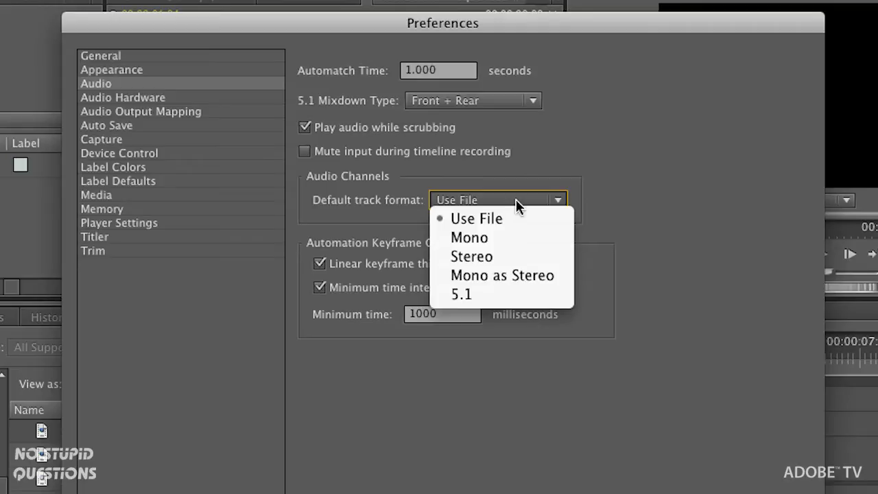
left_click(506, 239)
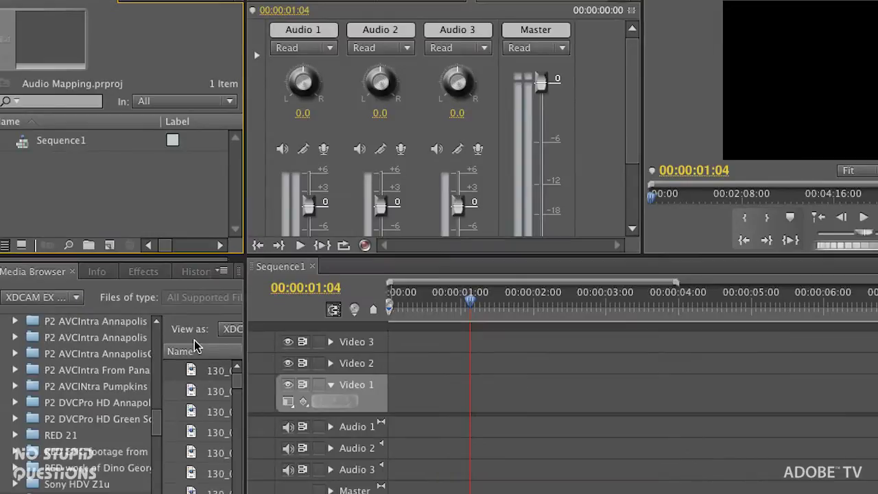
Step: Re-import 130_0011_01.MP4 from the Media Browser and place it in Sequence1 on Audio 2 and 3
left_click(190, 370)
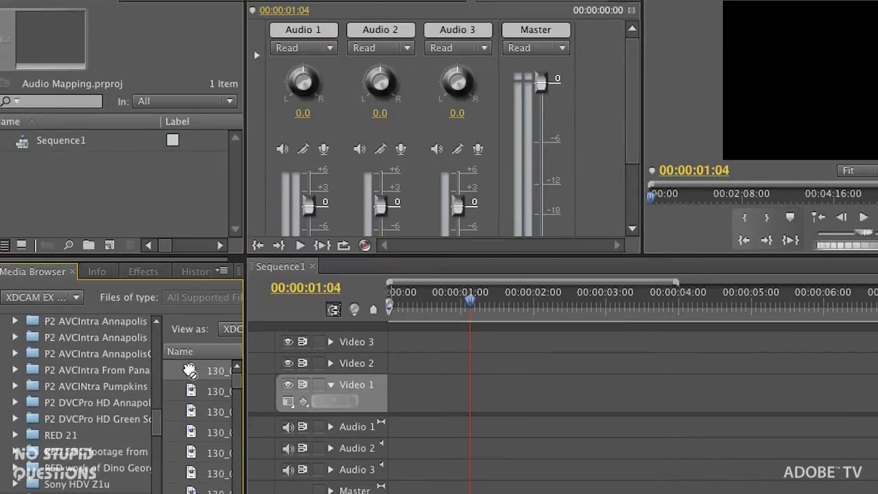
left_click_drag(189, 370, 74, 182)
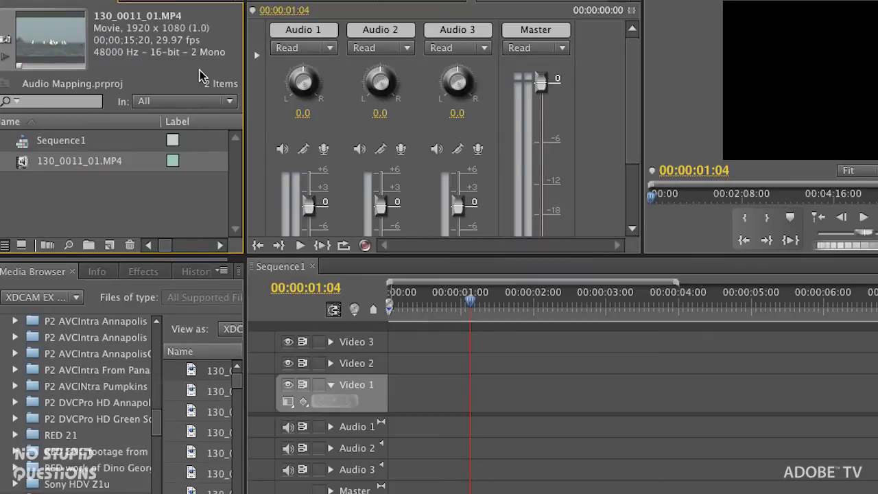
left_click_drag(21, 161, 337, 386)
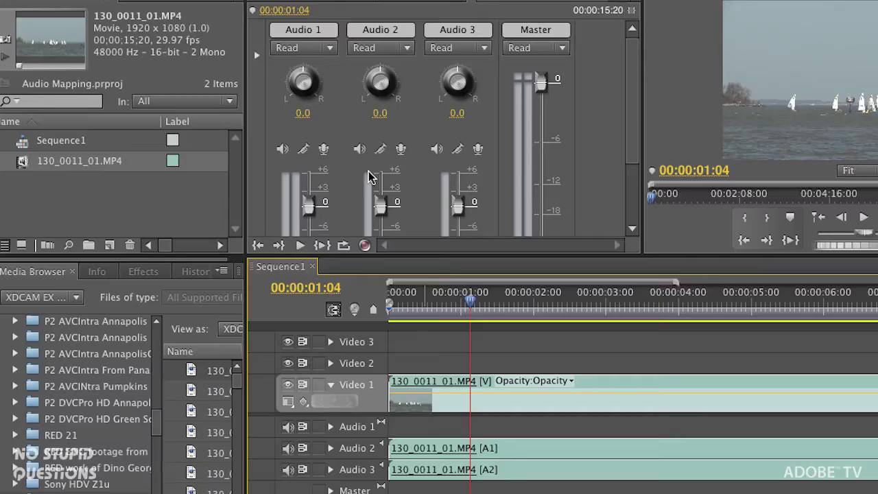
Step: Play back the opening of Sequence1 and return the playhead to the start
left_click(343, 460)
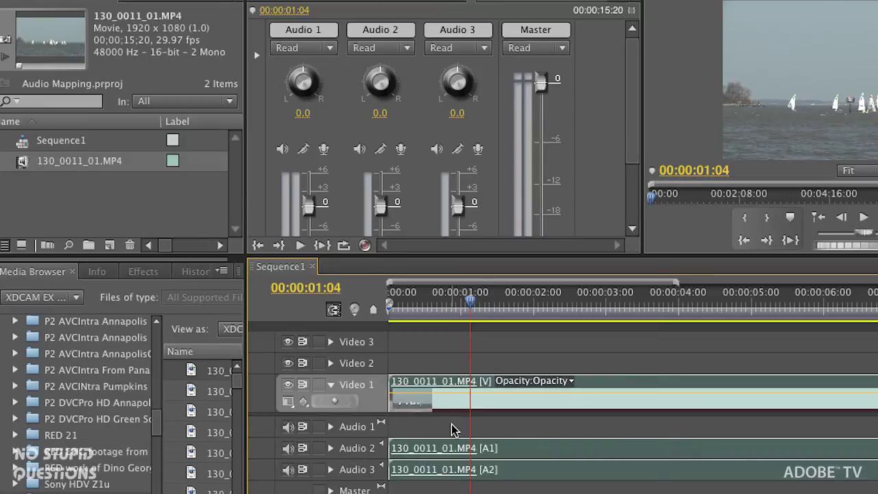
left_click_drag(468, 302, 389, 302)
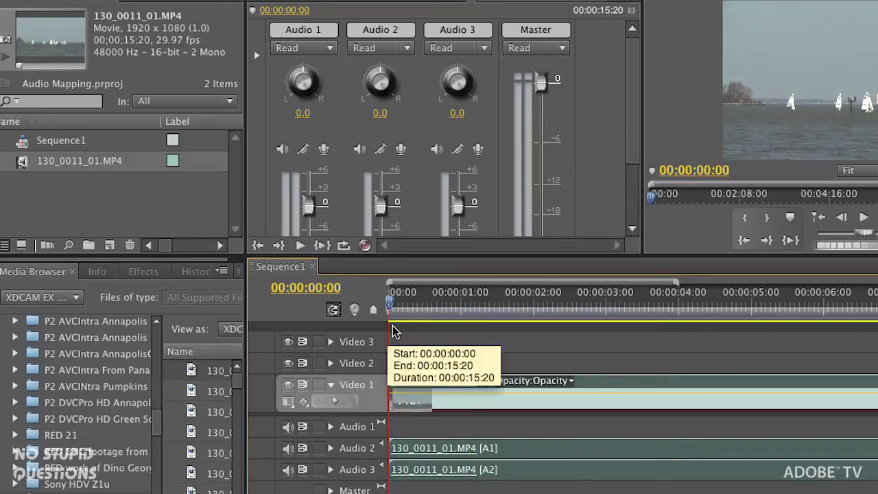
key("space")
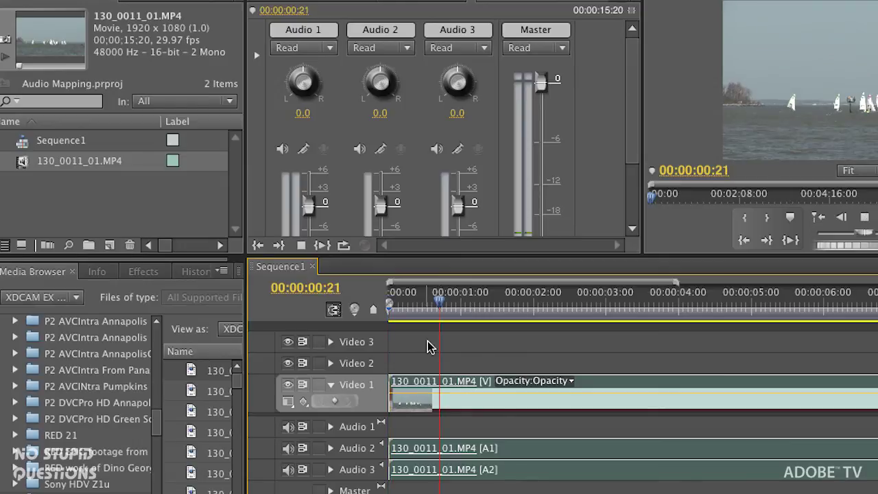
key("space")
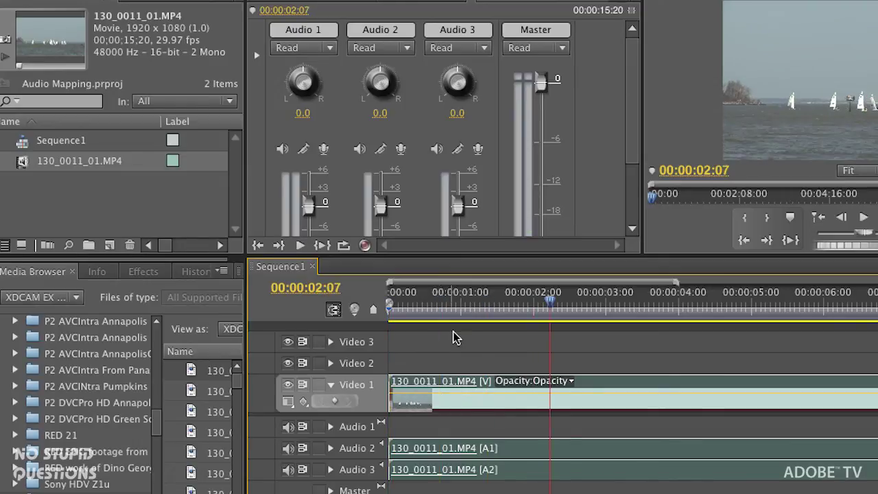
left_click_drag(470, 302, 371, 308)
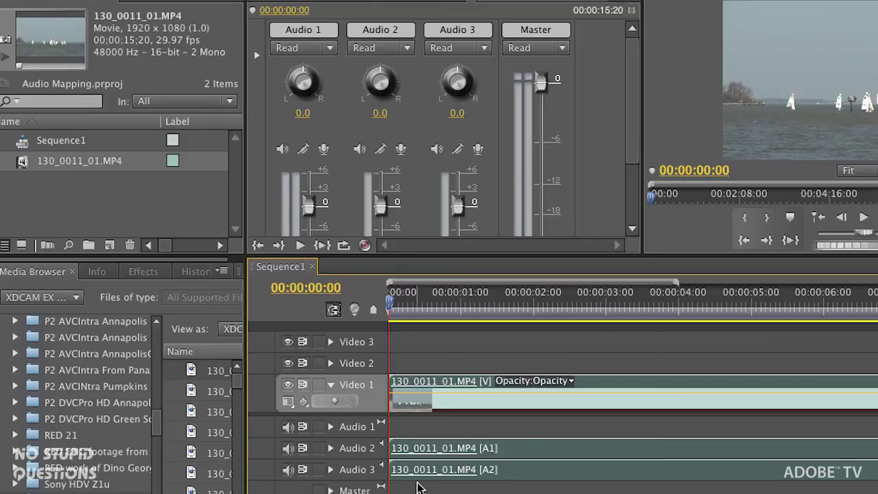
Step: Remove the second mono audio clip so only Audio 2 carries the clip's audio
left_click(507, 473)
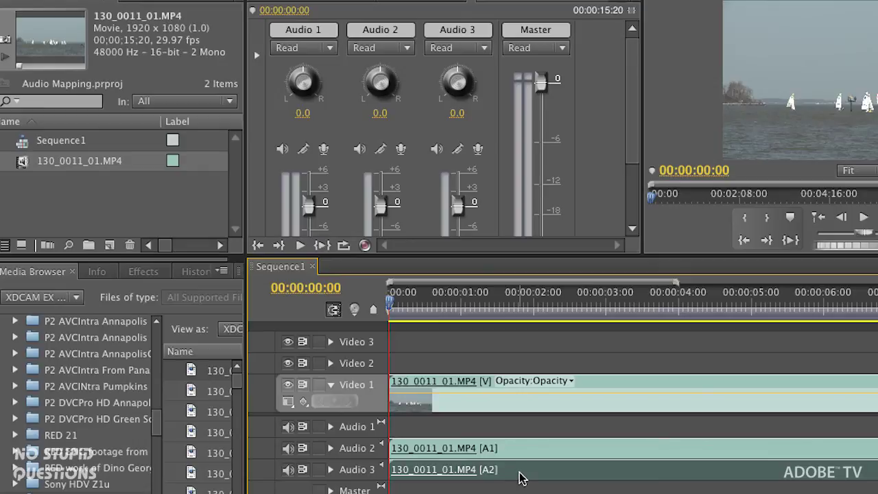
key("ctrl+z")
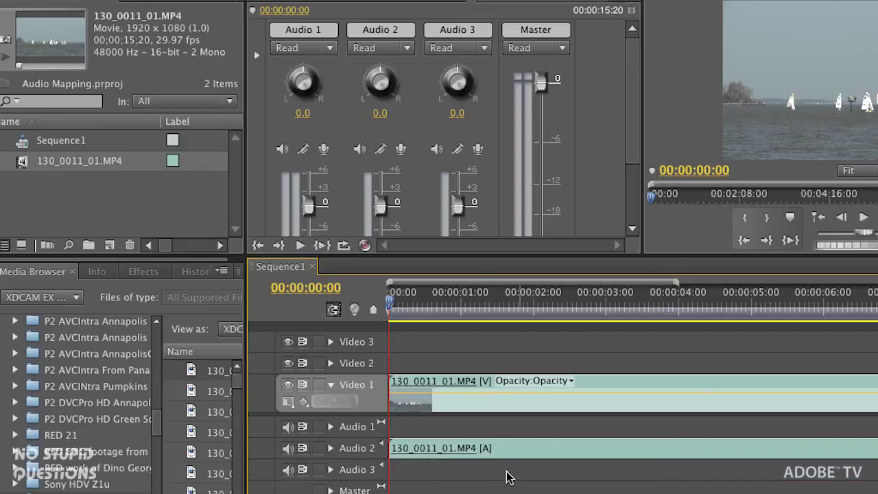
left_click(358, 451)
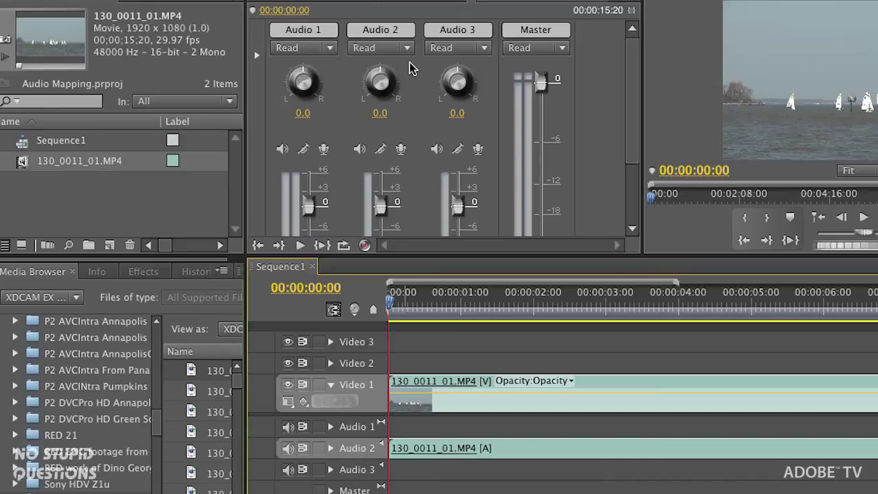
Step: Set Audio 2's automation mode to Write in the Audio Mixer
scroll(385, 112, "down", 3)
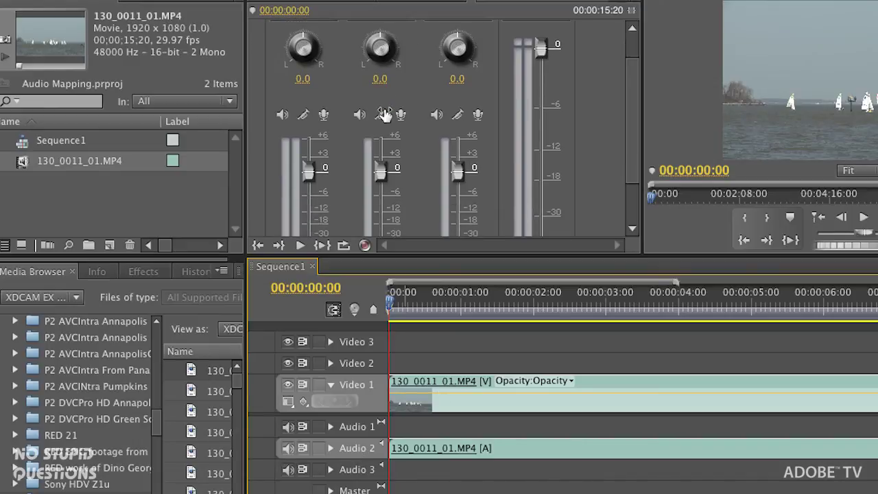
scroll(386, 112, "up", 3)
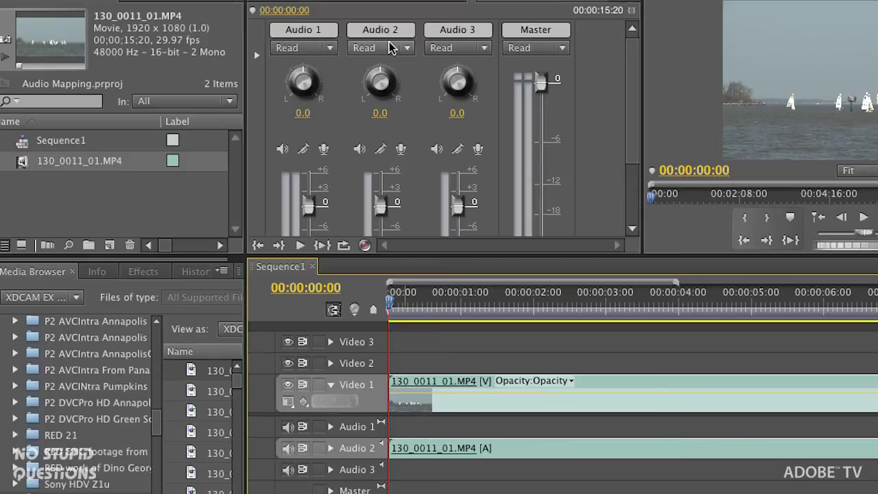
left_click(407, 48)
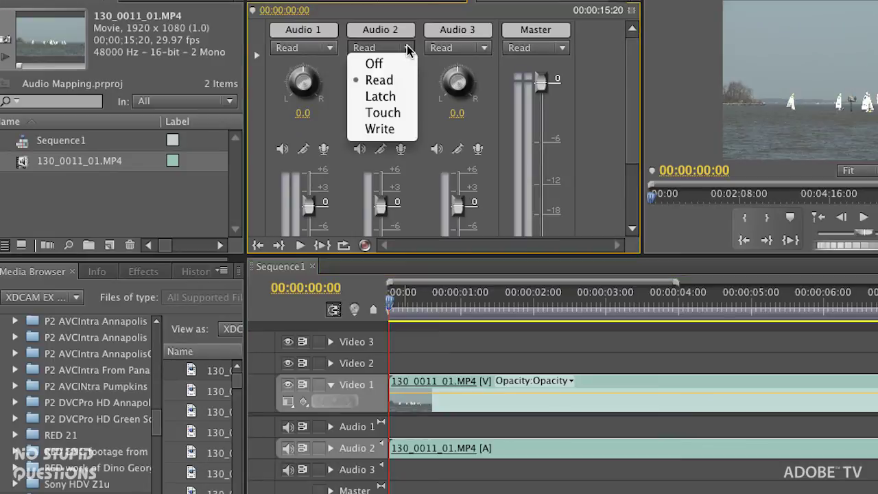
left_click(379, 130)
Step: Record Audio 2's fader dropping to about -44 dB during playback, then replay from the start
scroll(418, 137, "down", 2)
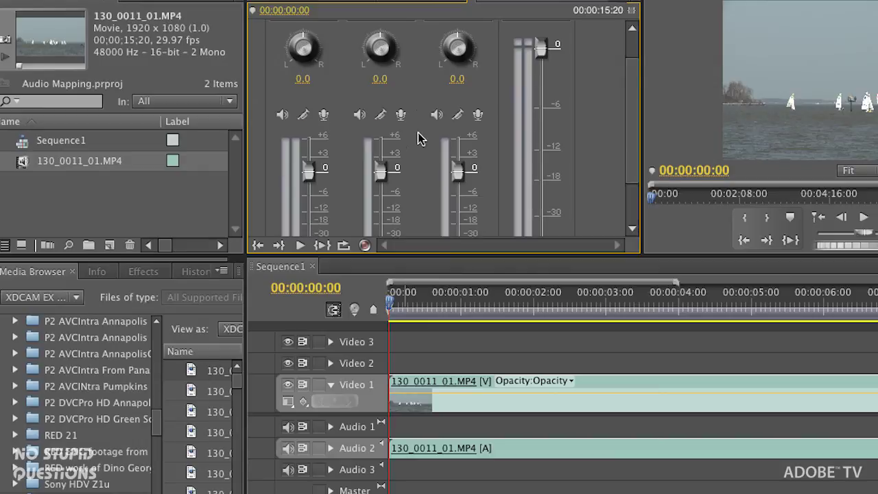
scroll(420, 138, "down", 2)
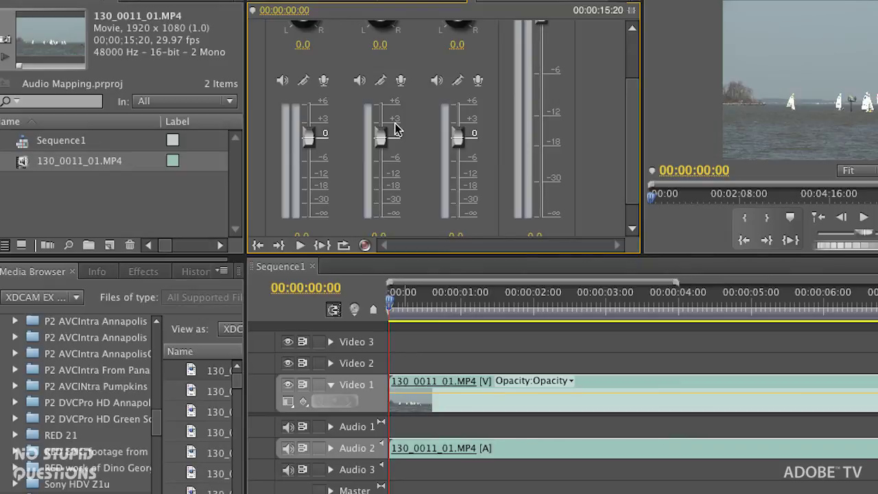
key("space")
left_click_drag(380, 137, 381, 155)
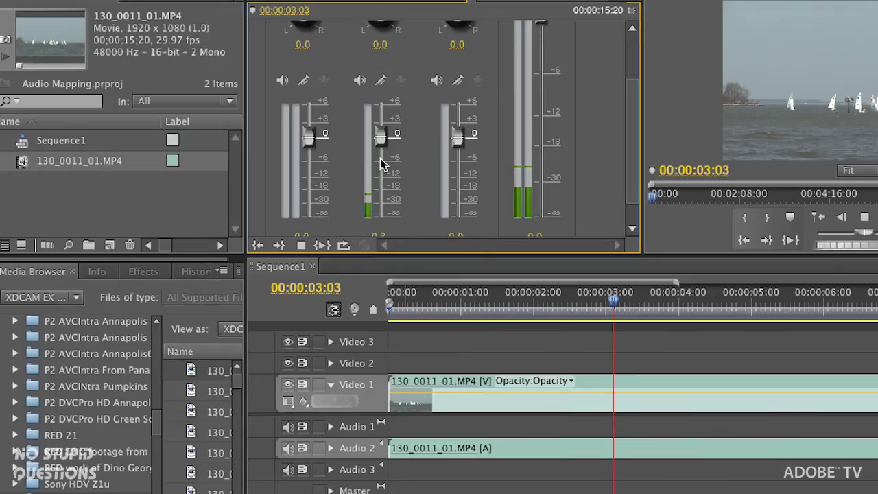
left_click_drag(380, 137, 383, 240)
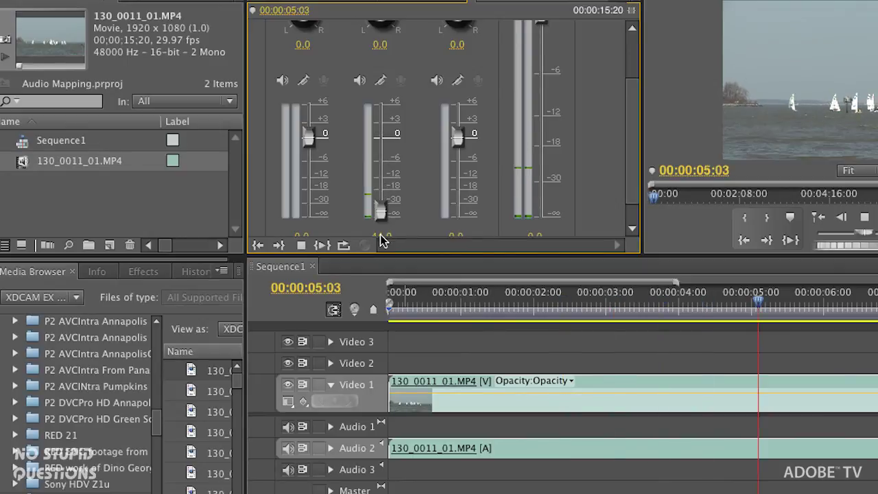
left_click(359, 306)
key("Home")
key("space")
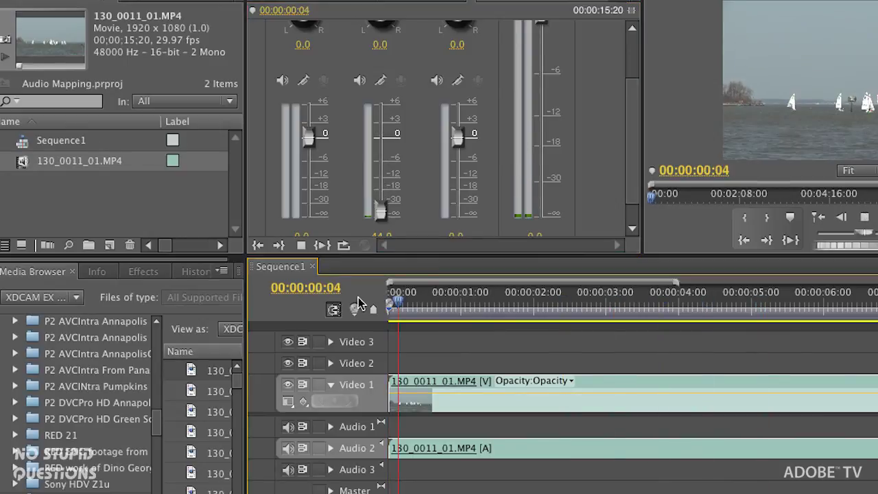
Step: Stop playback and switch Audio 2's mixer automation mode to Read
key("space")
scroll(402, 55, "up", 3)
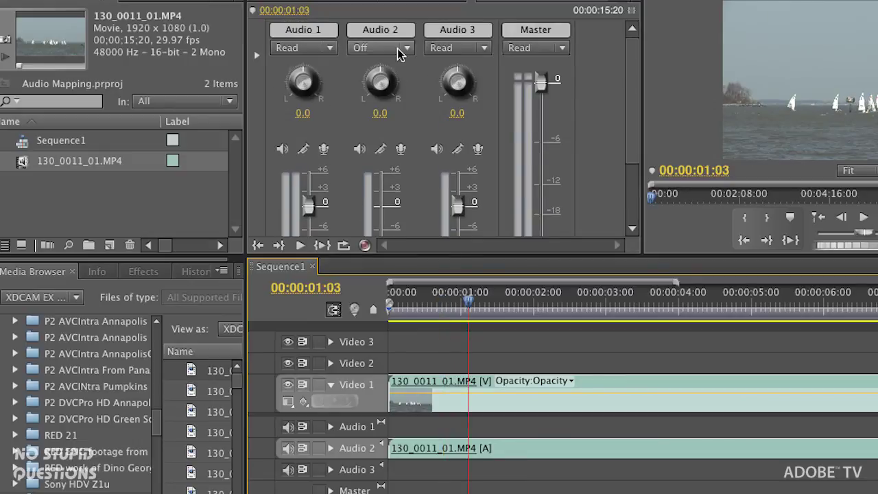
left_click(401, 54)
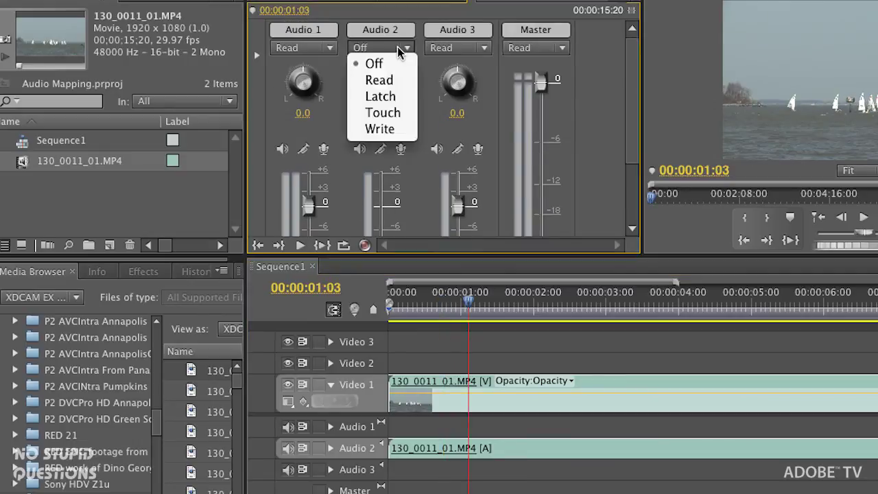
left_click(393, 83)
Step: Play the sequence from the start to hear Audio 2's recorded volume changes, then expand Audio 2
scroll(633, 136, "down", 1)
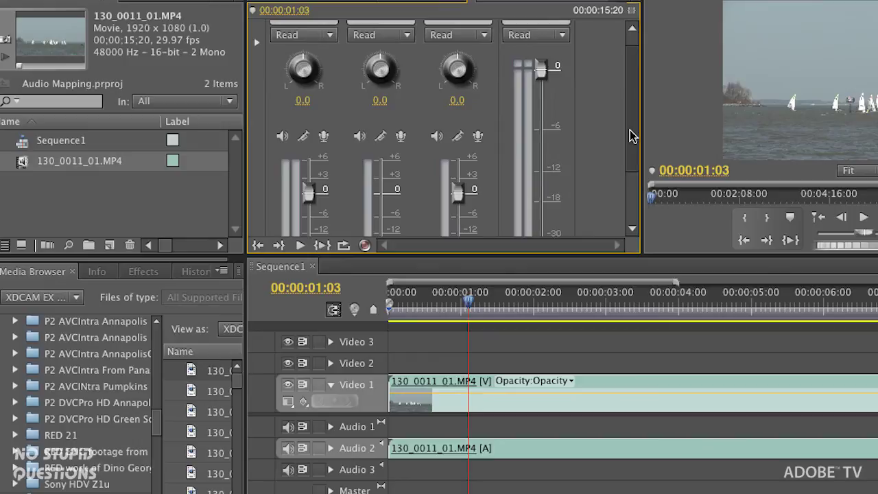
scroll(633, 136, "down", 5)
key("Home")
key("space")
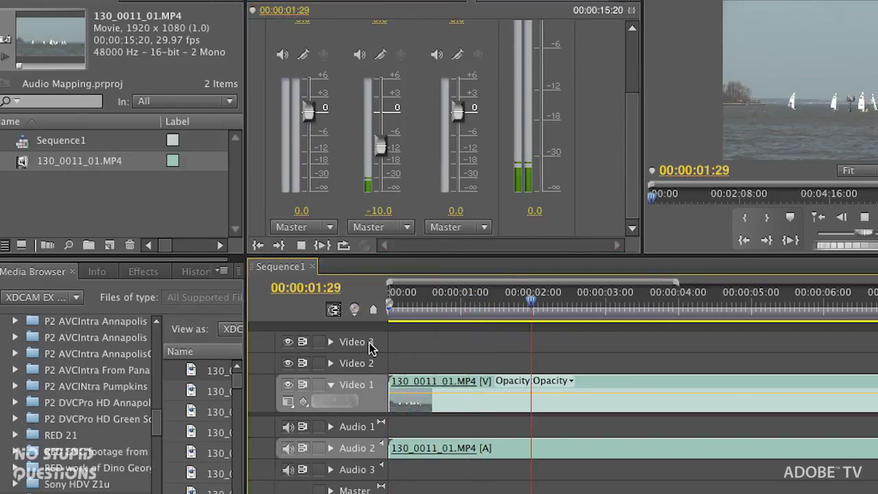
key("space")
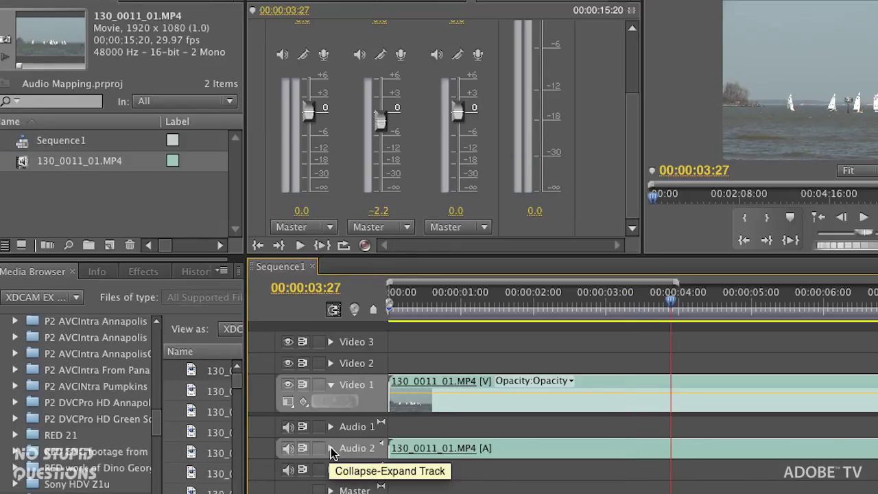
left_click(331, 451)
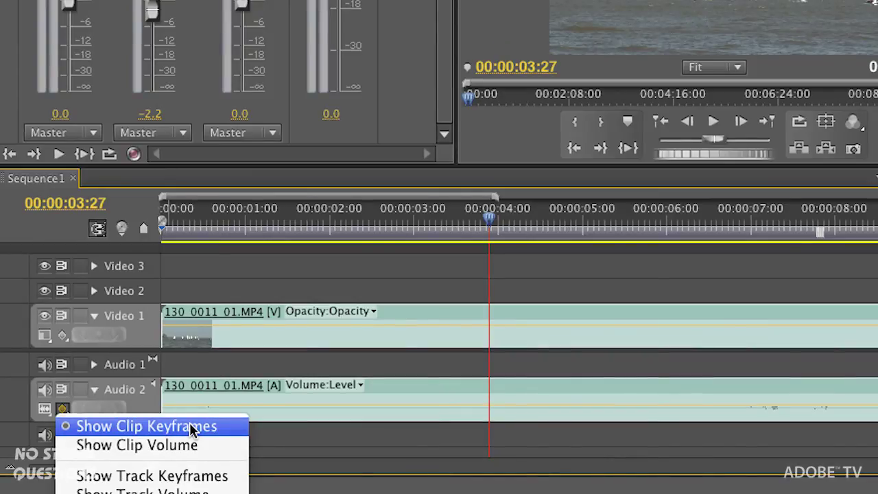
Step: Show Audio 2's Track:Volume keyframes across the clip on the timeline
left_click(92, 477)
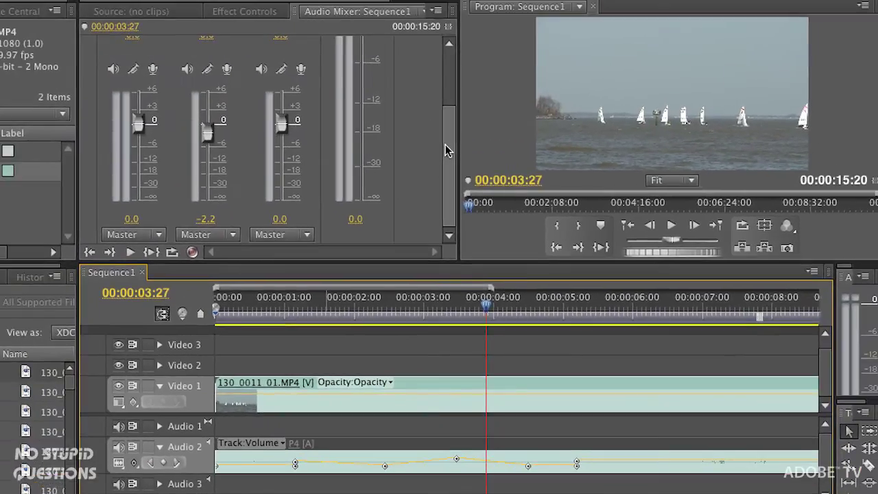
left_click_drag(446, 149, 447, 59)
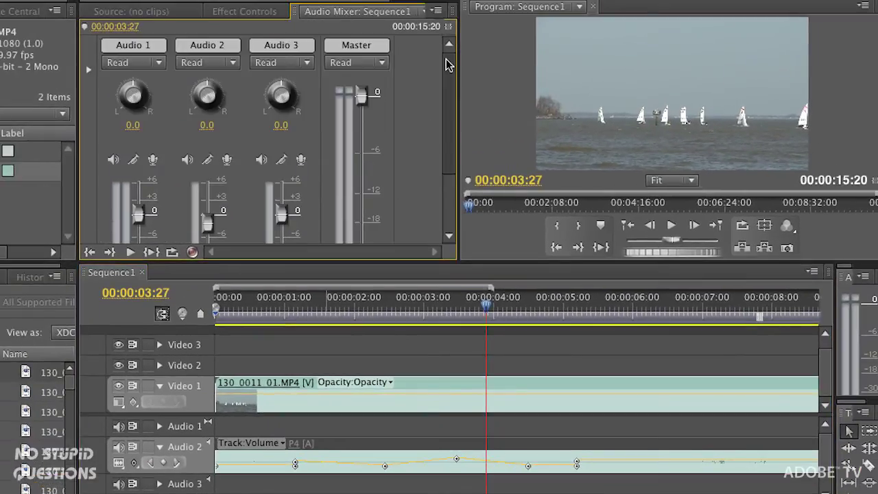
Step: Reveal the mixer's effects and sends area and browse Audio 2's effect list without adding one
left_click(88, 71)
left_click(236, 82)
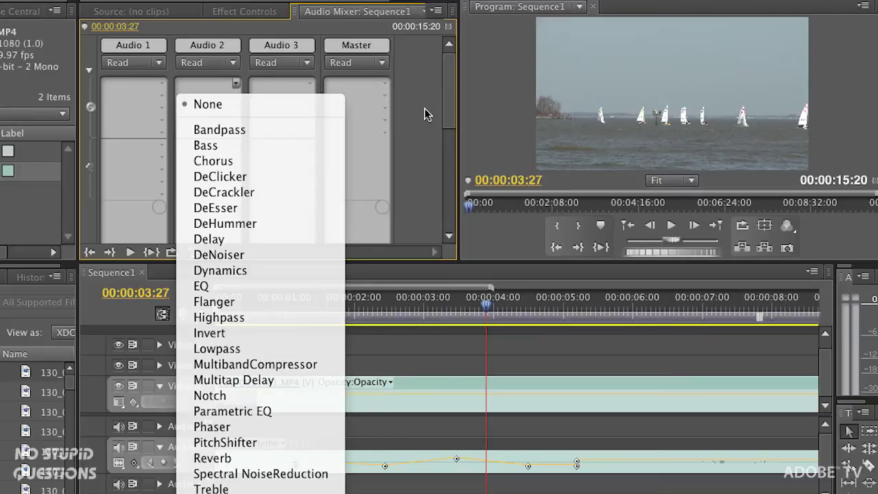
left_click(425, 111)
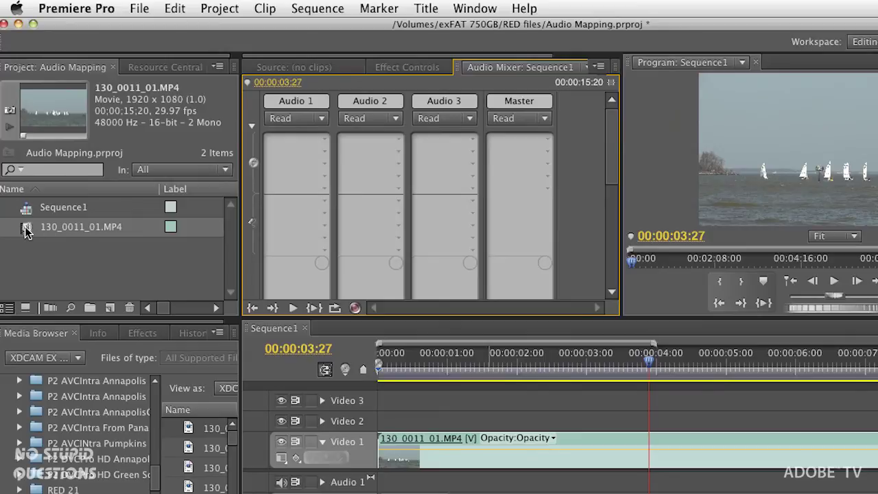
Step: Break out 130_0011_01.MP4 into Left and Right mono clips via Clip > Audio Options > Breakout to Mono
left_click(26, 231)
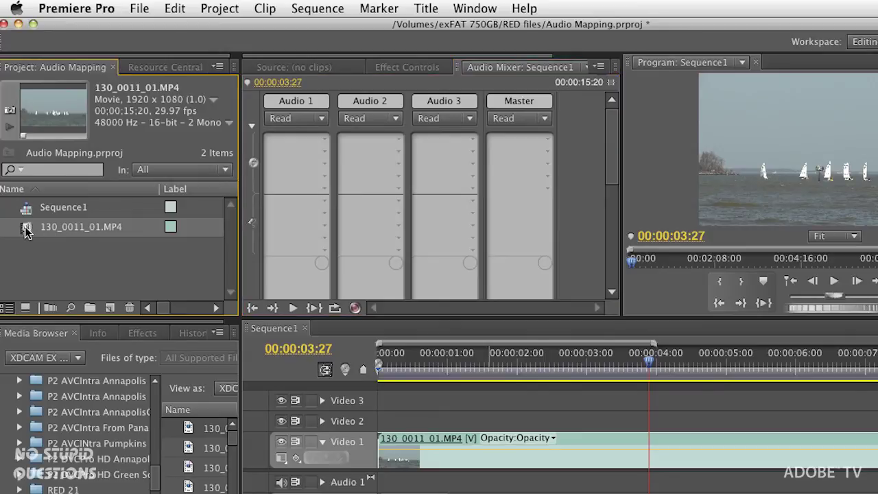
left_click(274, 7)
mouse_move(299, 147)
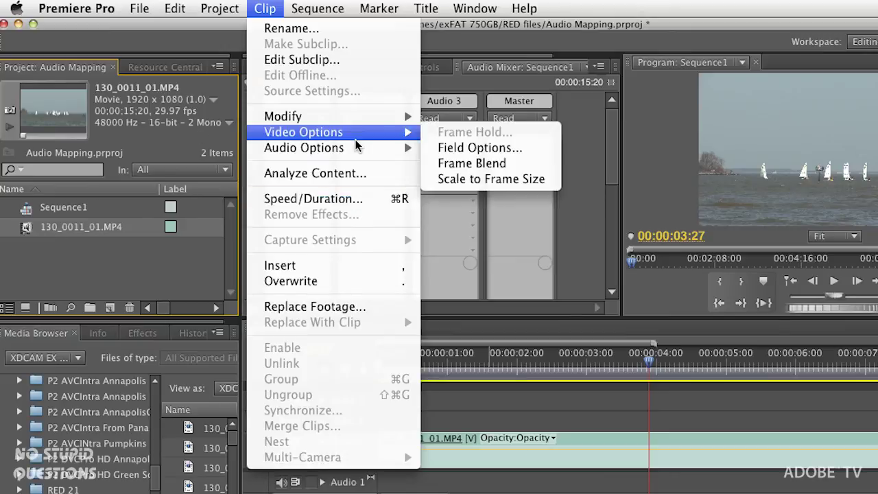
mouse_move(397, 148)
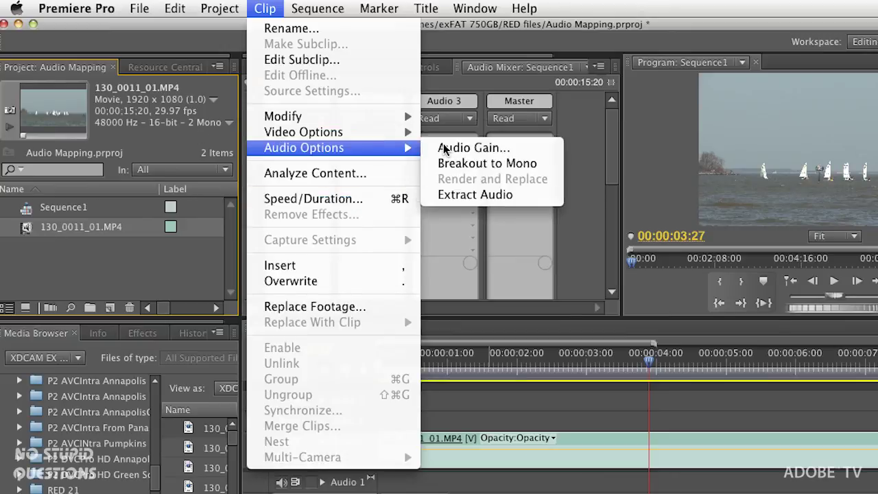
left_click(485, 163)
left_click(55, 278)
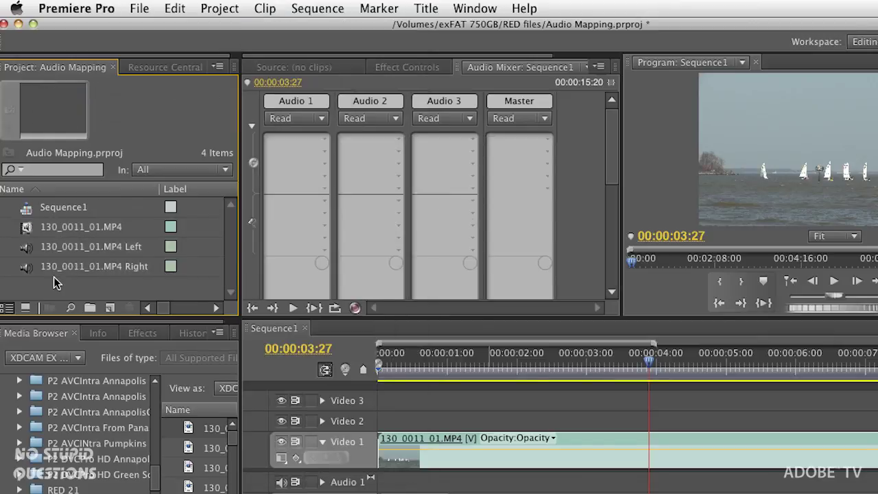